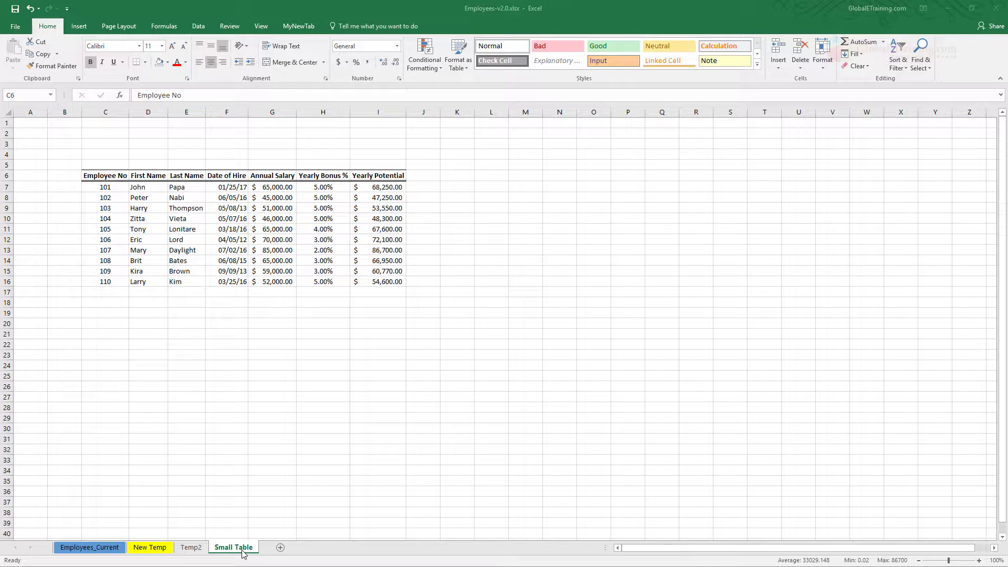
Step: Examine the employee data range on the Small Table sheet, its header row and its Employee No column
key(ctrl+a)
drag(105, 176, 381, 281)
click(364, 374)
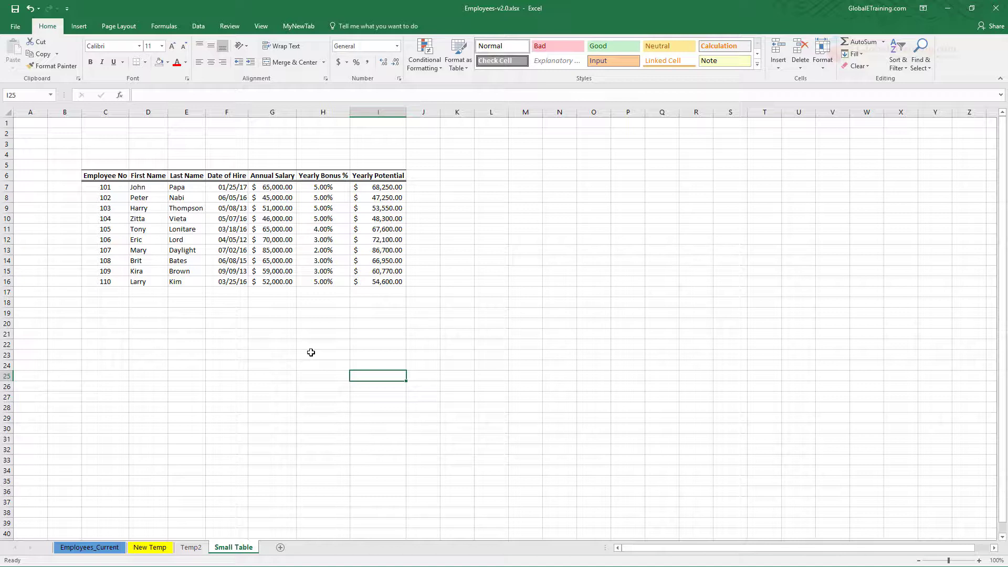
click(100, 176)
drag(100, 176, 391, 175)
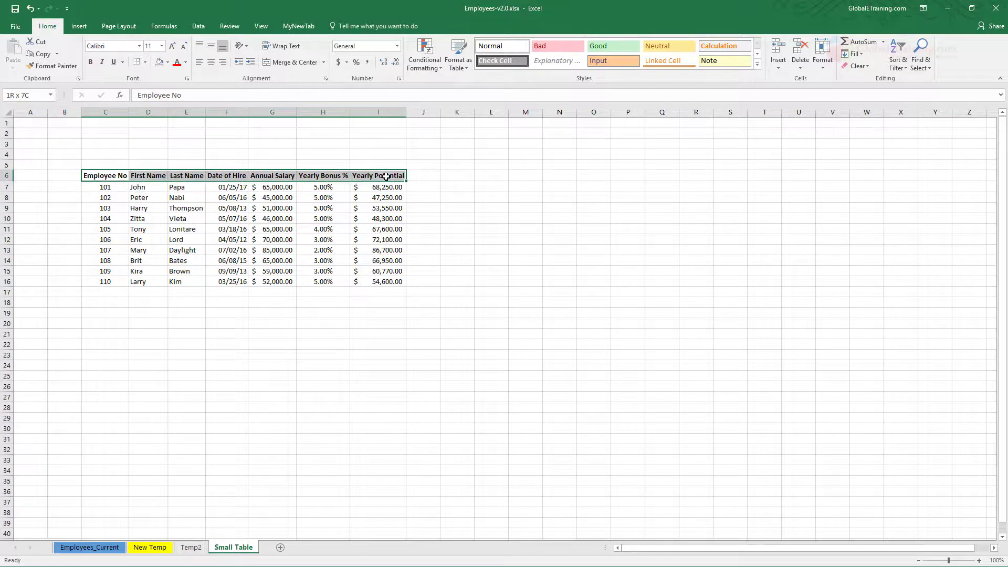
drag(105, 177, 114, 283)
click(109, 261)
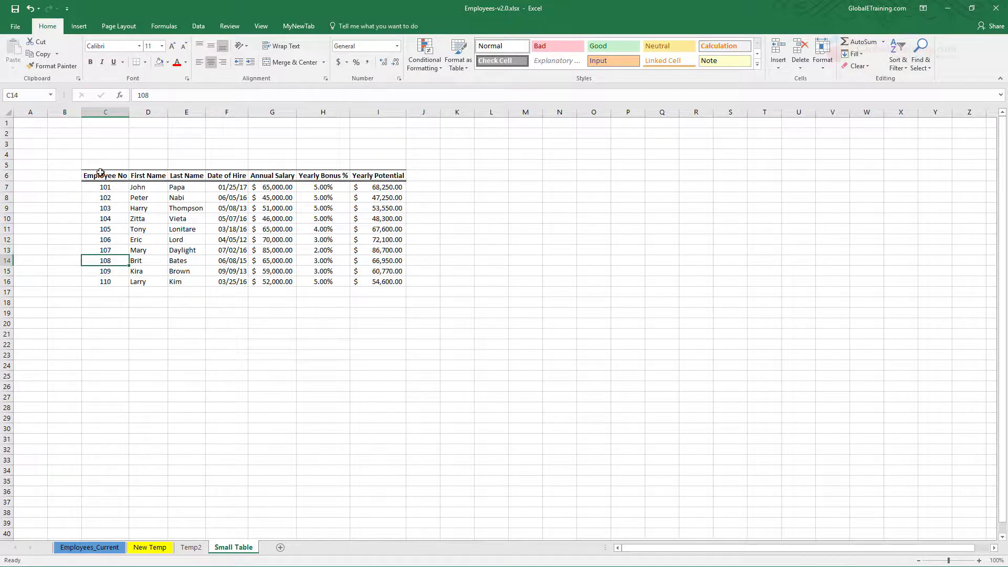
click(105, 174)
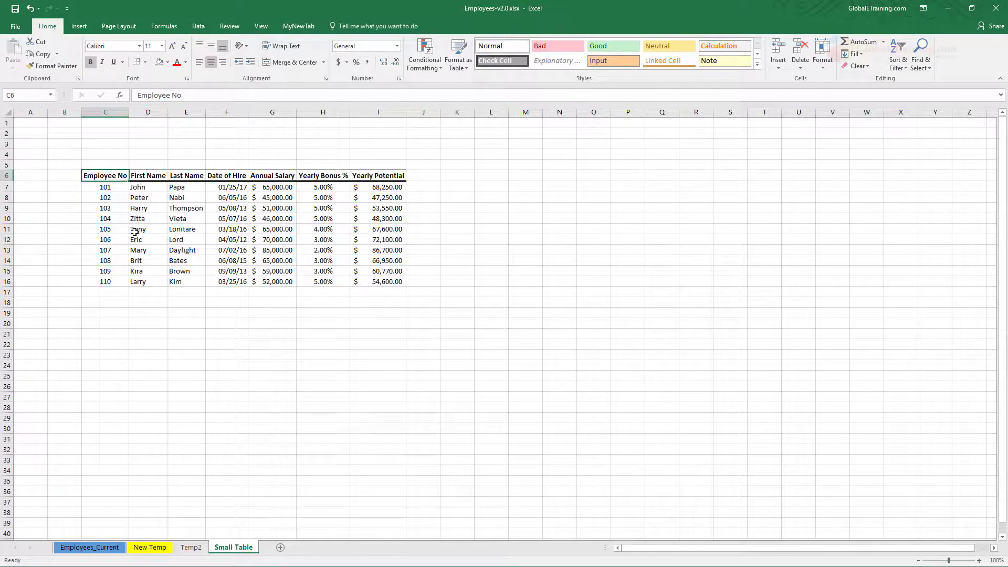
drag(105, 188, 107, 279)
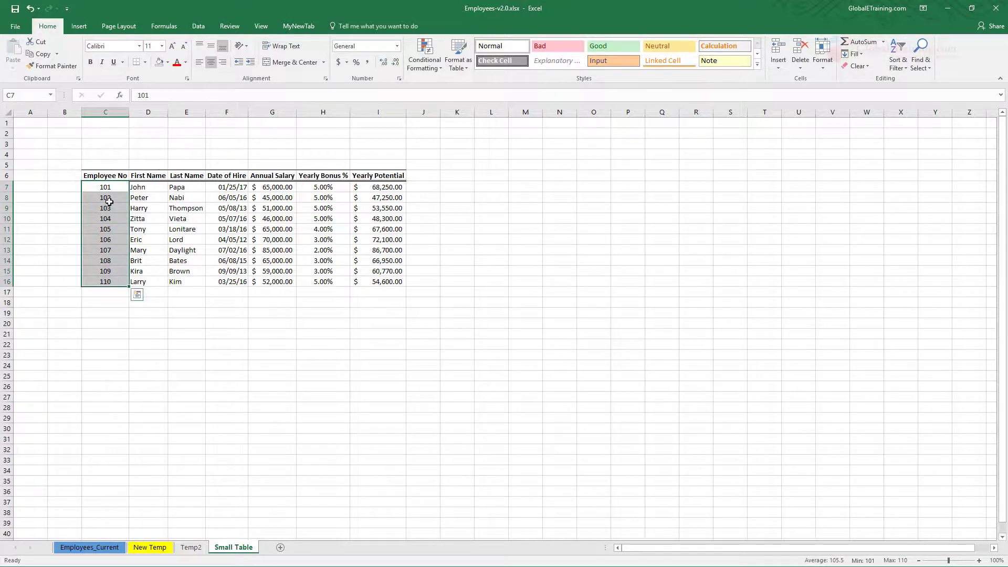
click(109, 239)
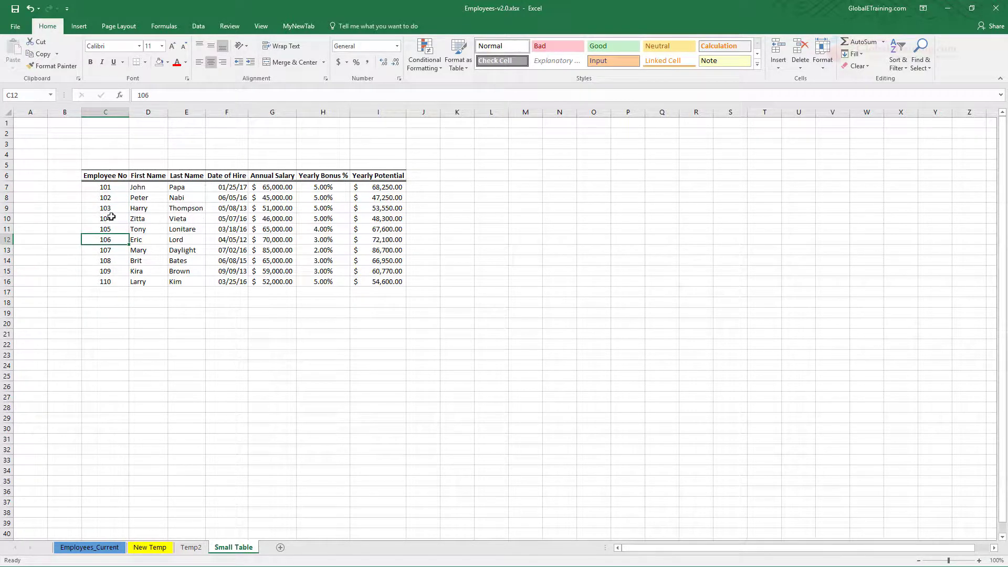
Step: Examine the Last Name column and the full extent of the employee data from Employee No to Yearly Potential
click(187, 175)
click(188, 189)
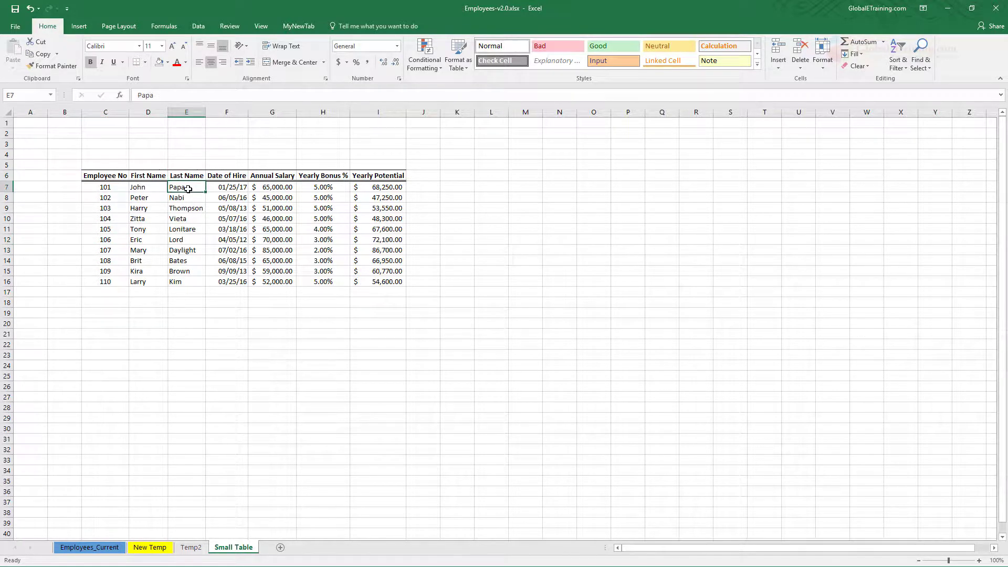
drag(188, 189, 199, 282)
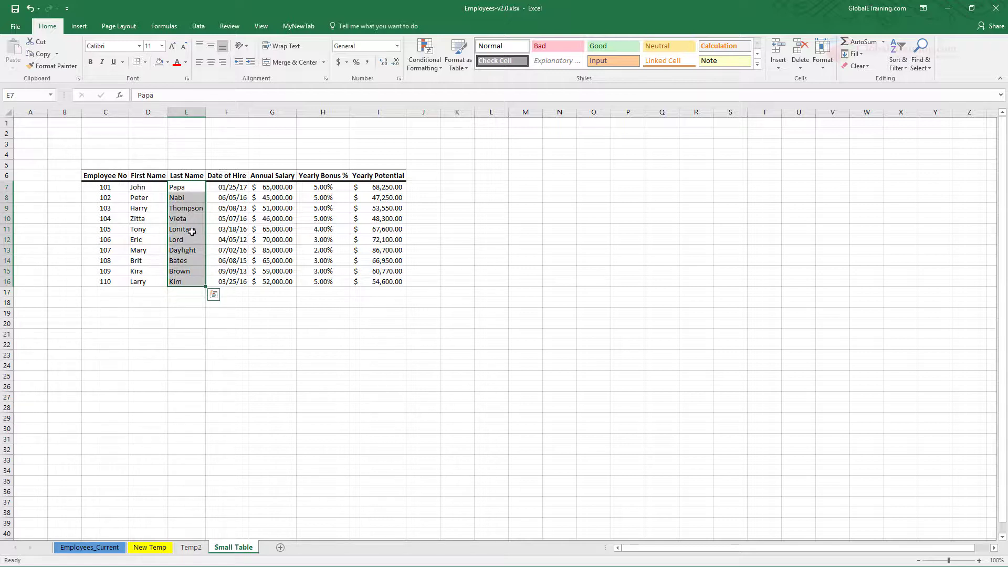
click(304, 302)
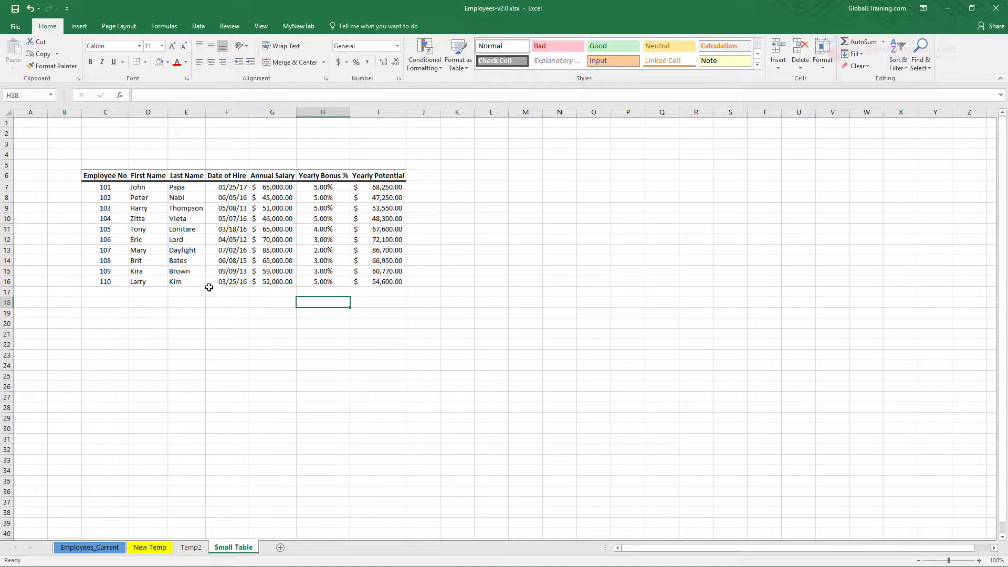
click(181, 271)
drag(105, 176, 388, 282)
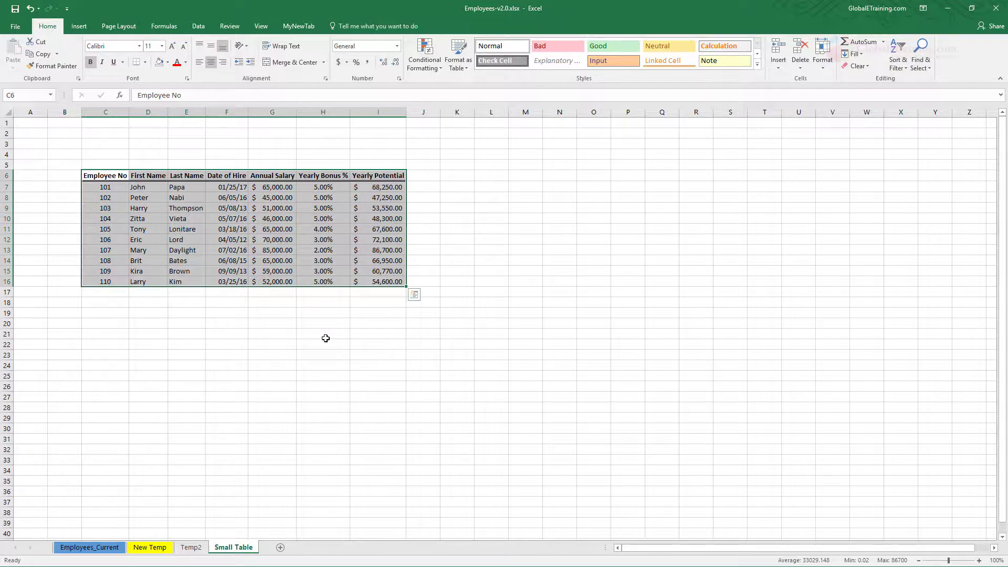
click(326, 338)
drag(107, 177, 398, 283)
click(410, 343)
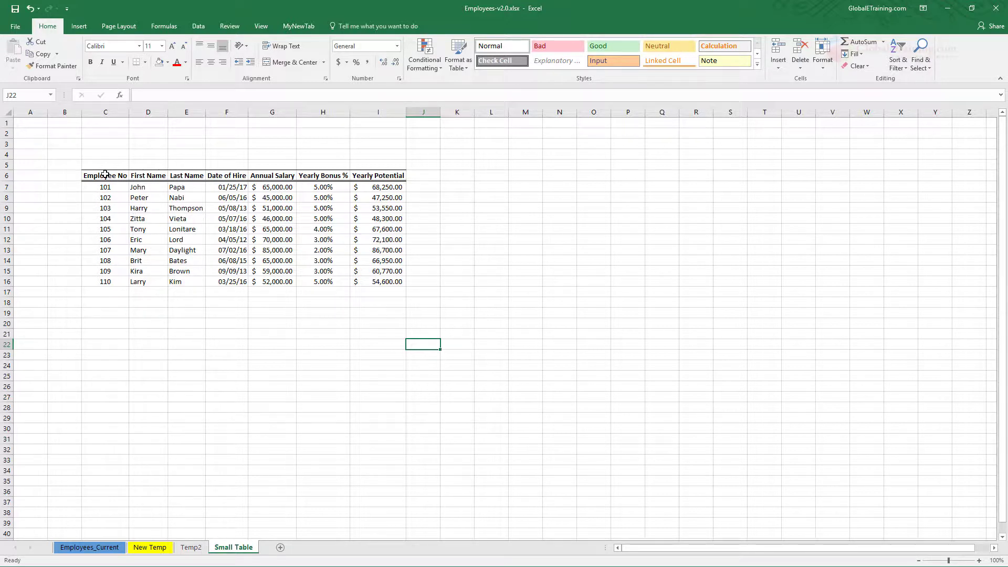
Step: Format the employee data in C6:I16 as a table with headers, using the blue banded style in the first Medium row
drag(102, 175, 404, 284)
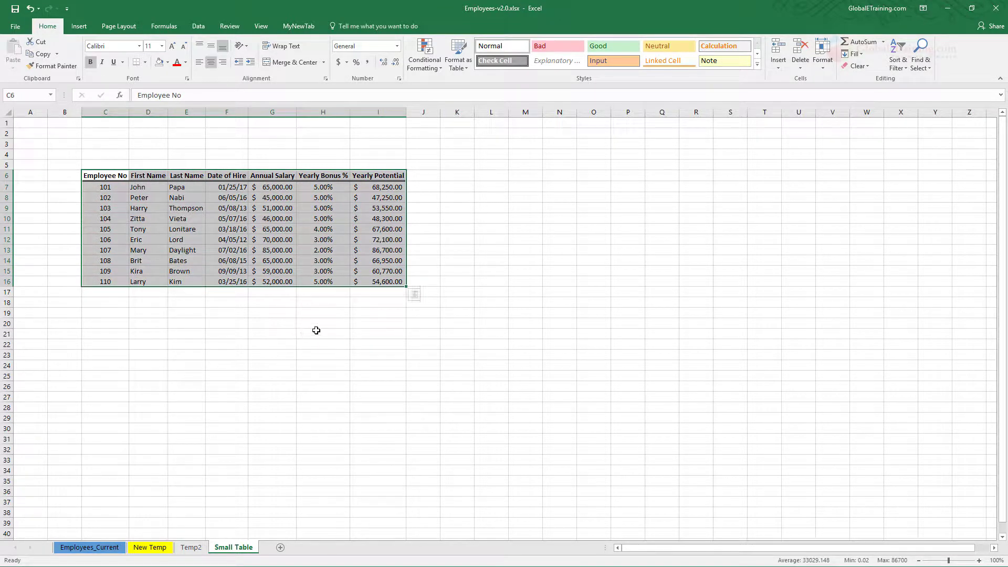
click(47, 27)
click(467, 68)
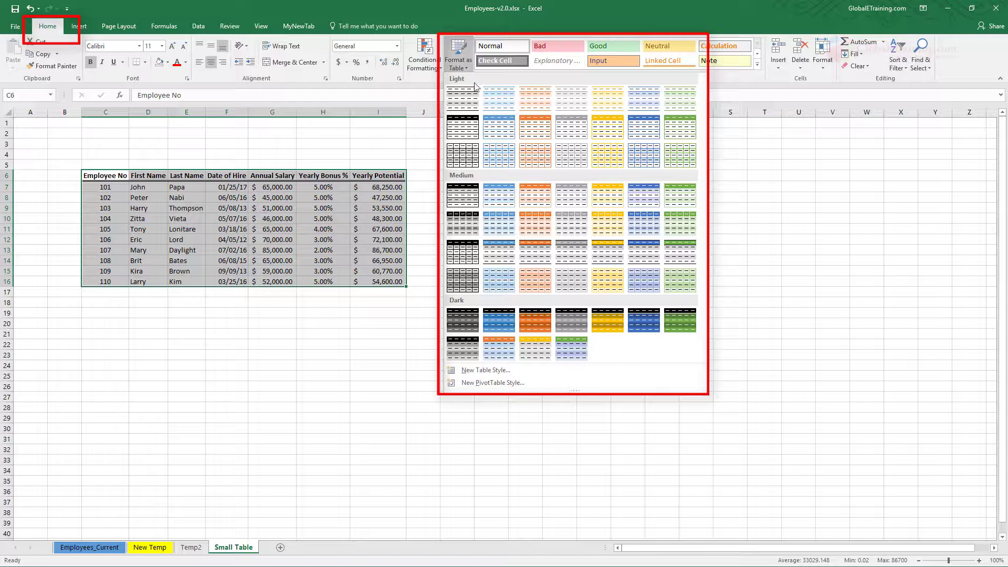
click(640, 198)
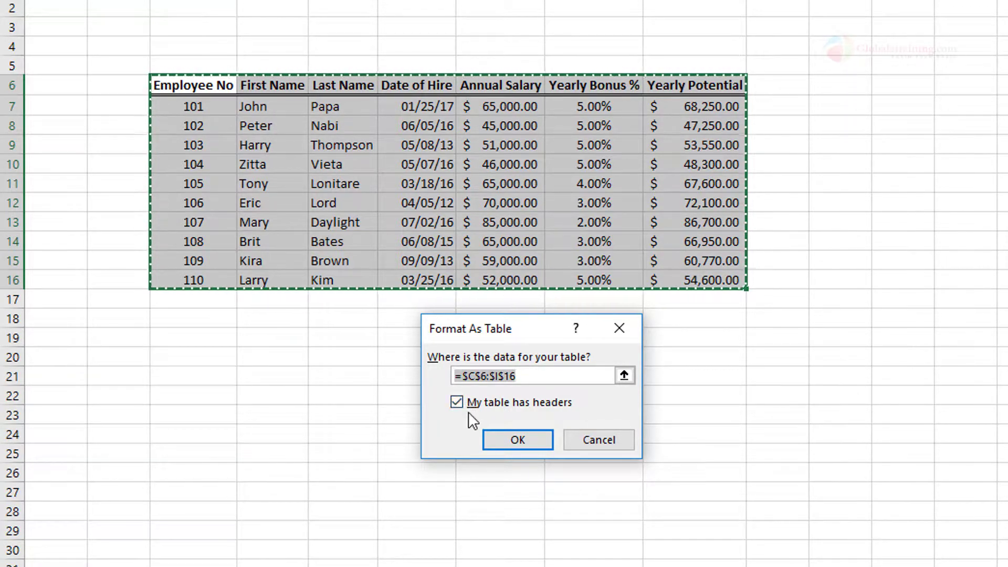
click(522, 438)
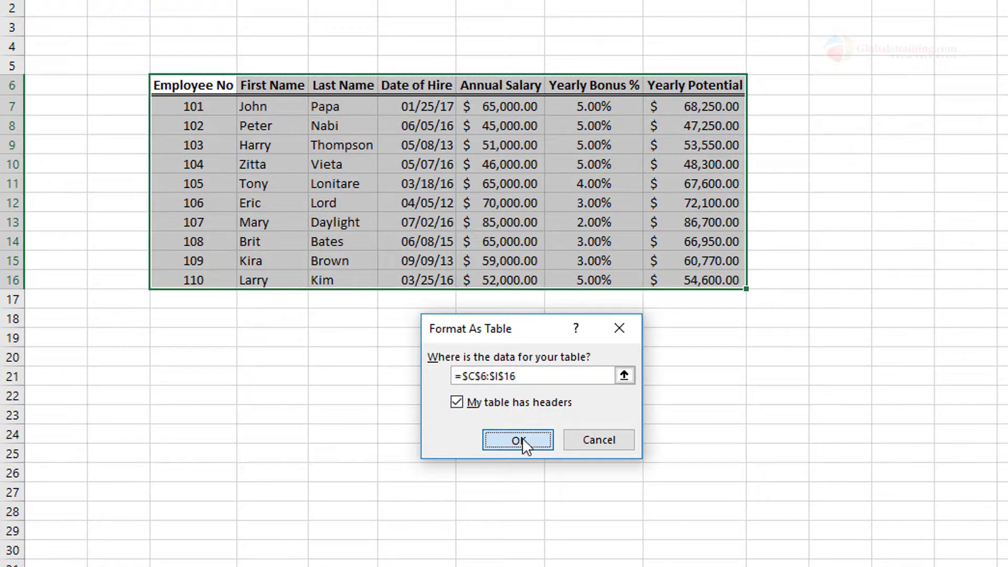
click(524, 434)
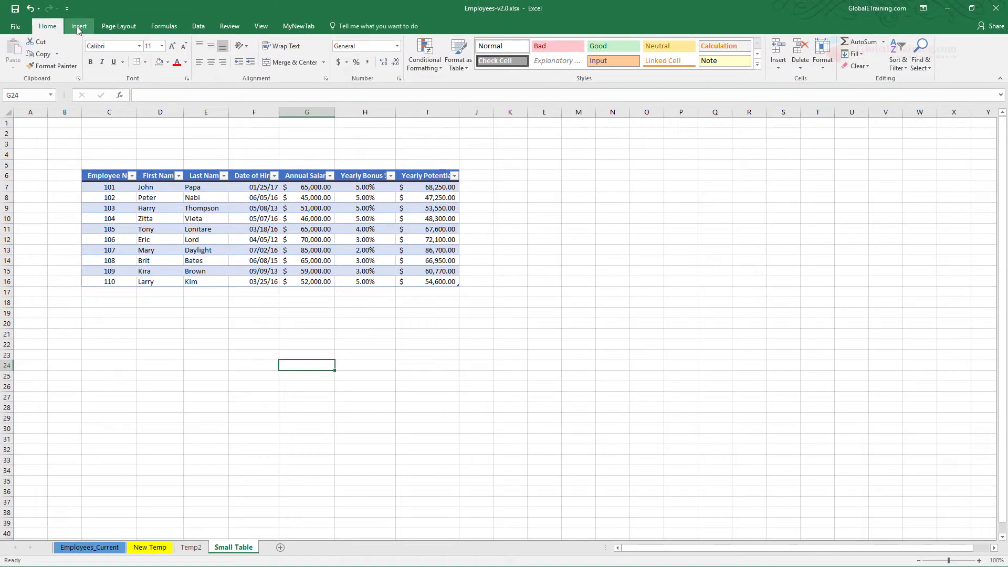
Step: Insert an empty table over the blank range C21:I29, leaving the headers option off
click(78, 28)
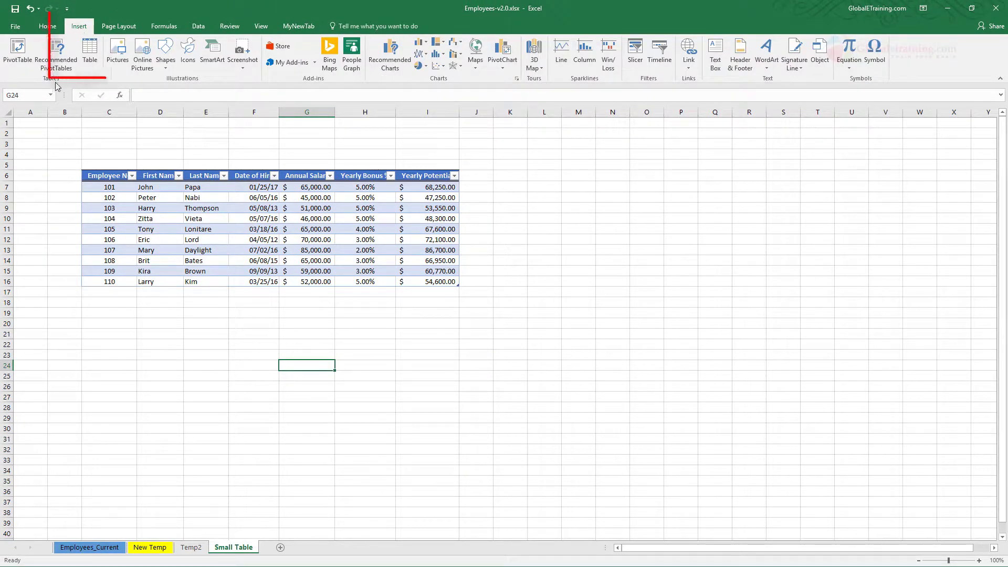
click(90, 55)
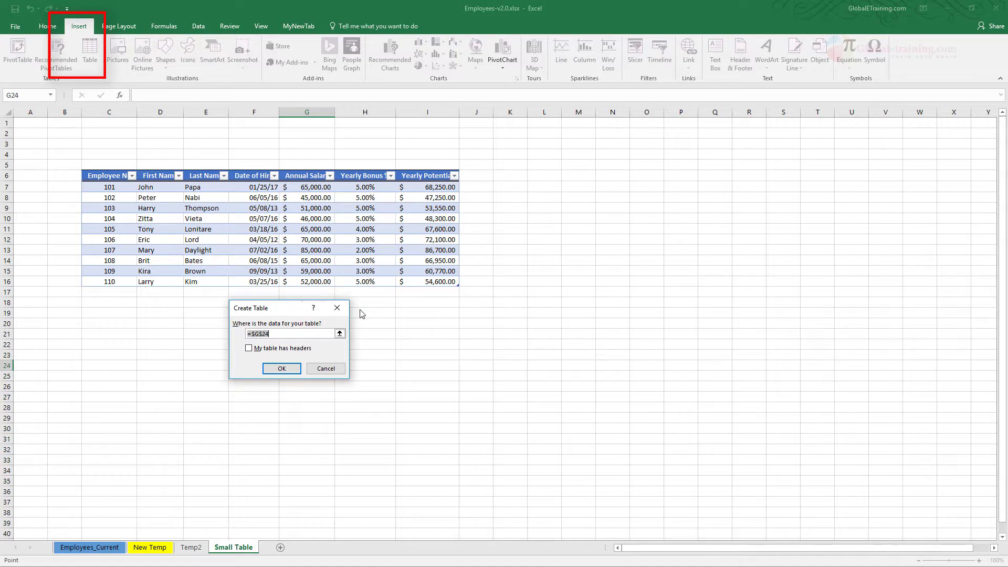
drag(289, 310, 725, 296)
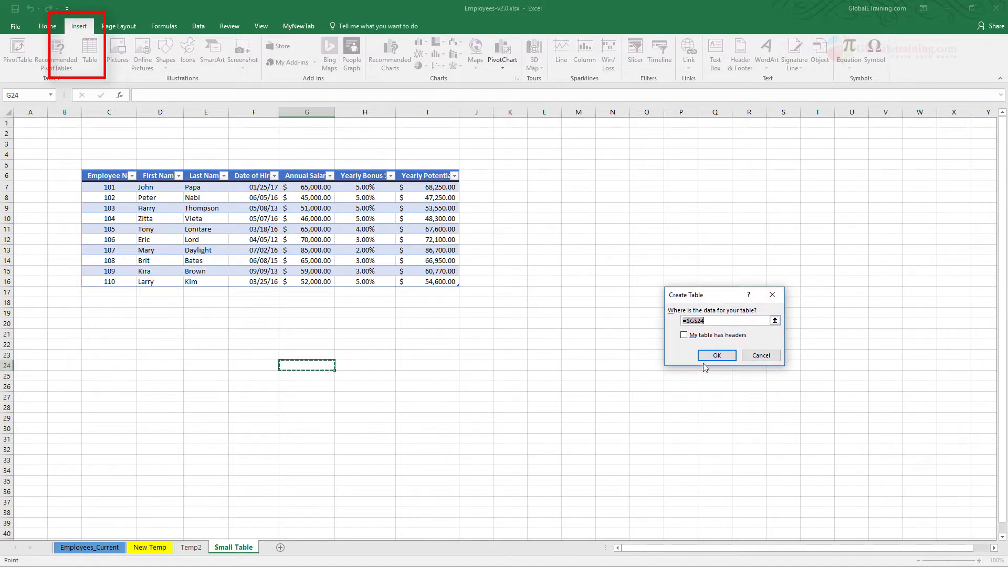
click(775, 321)
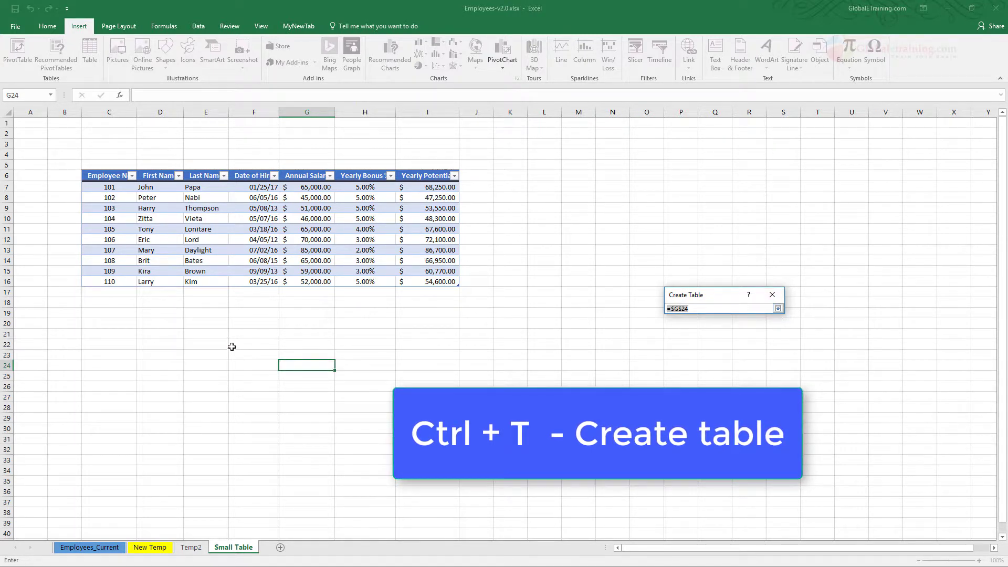
drag(93, 331, 441, 417)
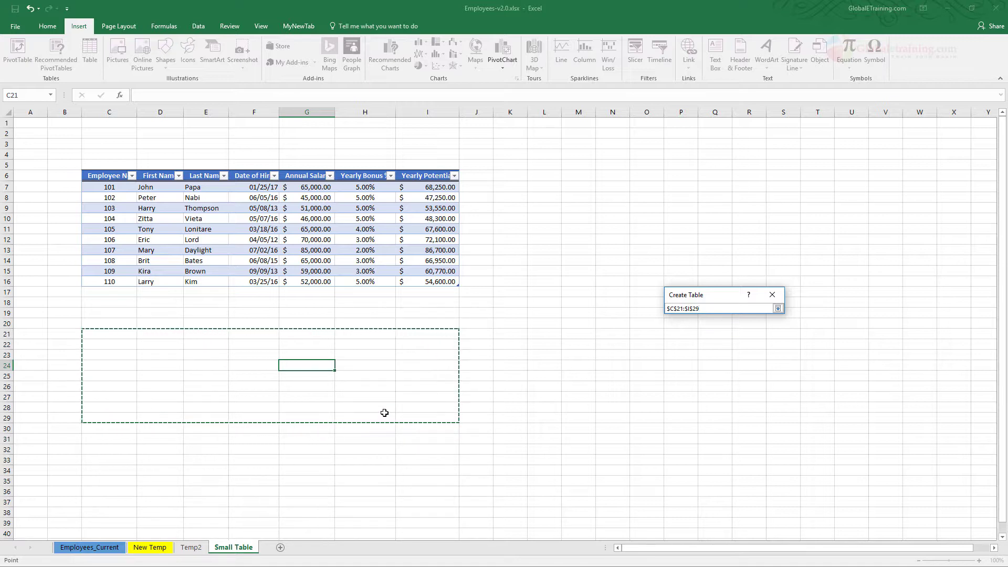
click(778, 308)
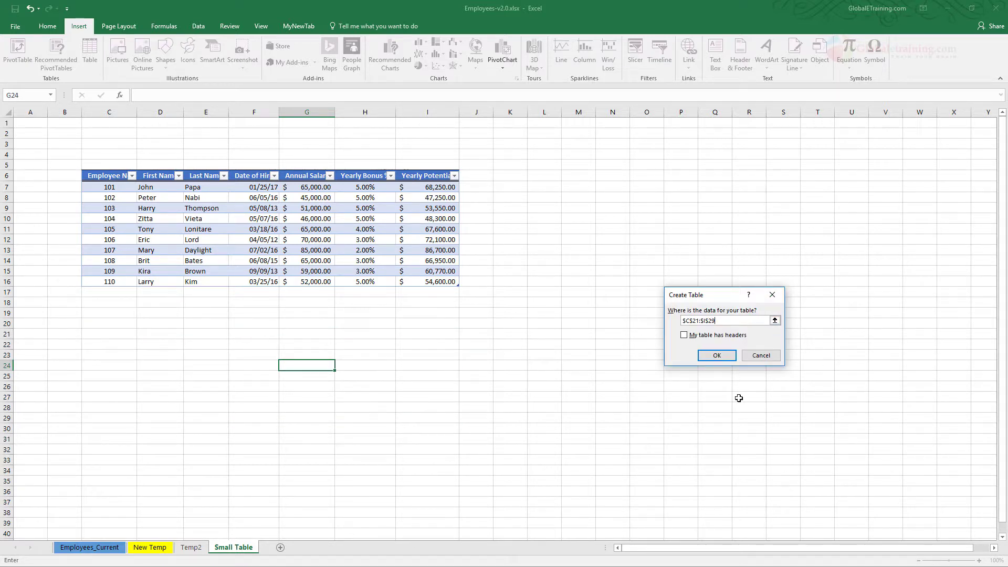
click(717, 356)
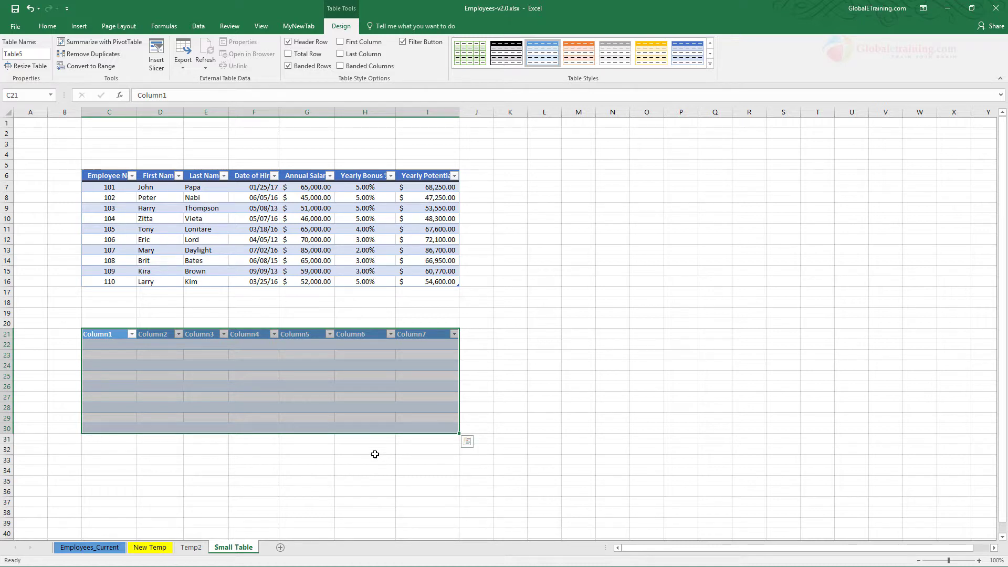
click(520, 422)
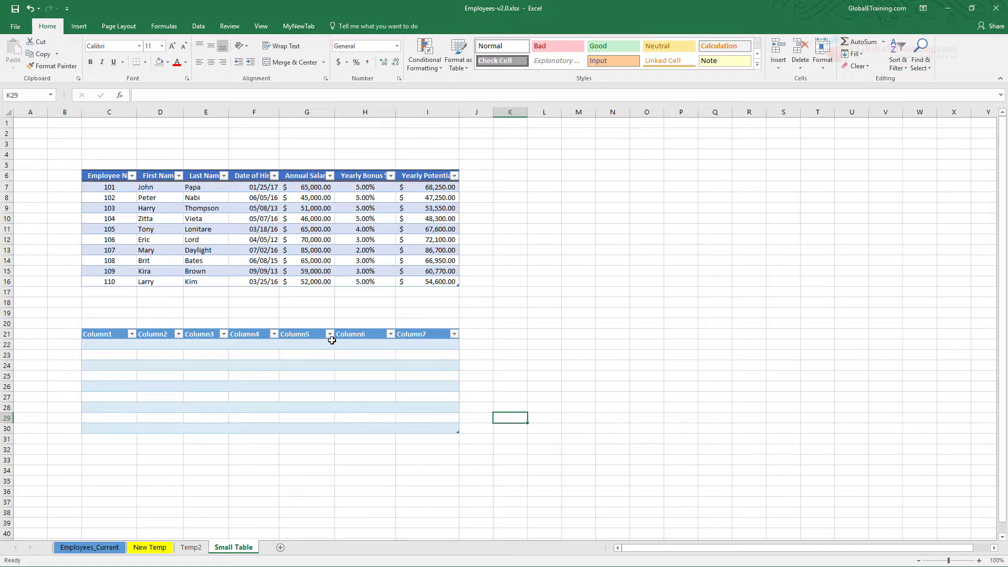
Step: Rename the first column header of the empty lower table to S.No
click(117, 330)
click(115, 333)
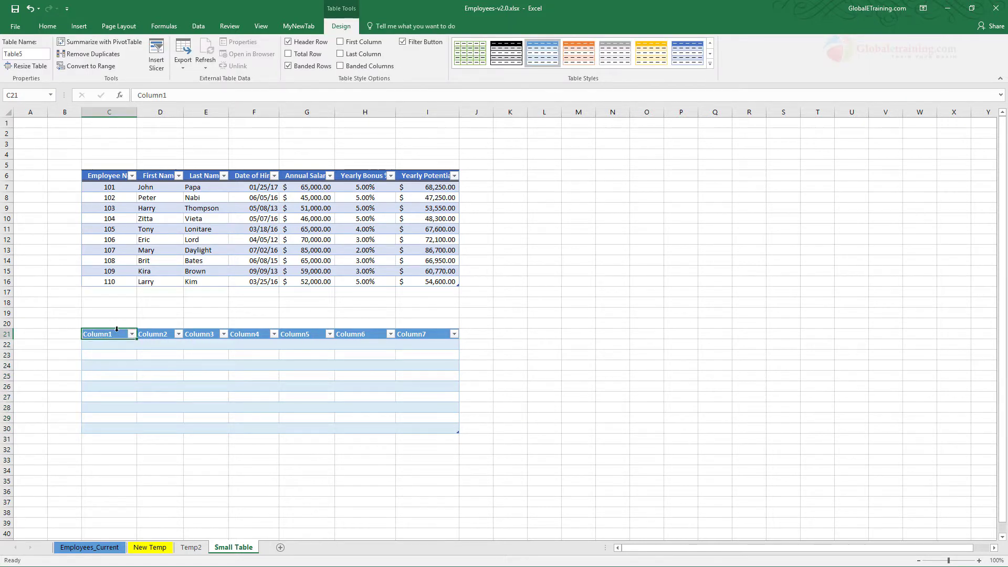
text(S.No)
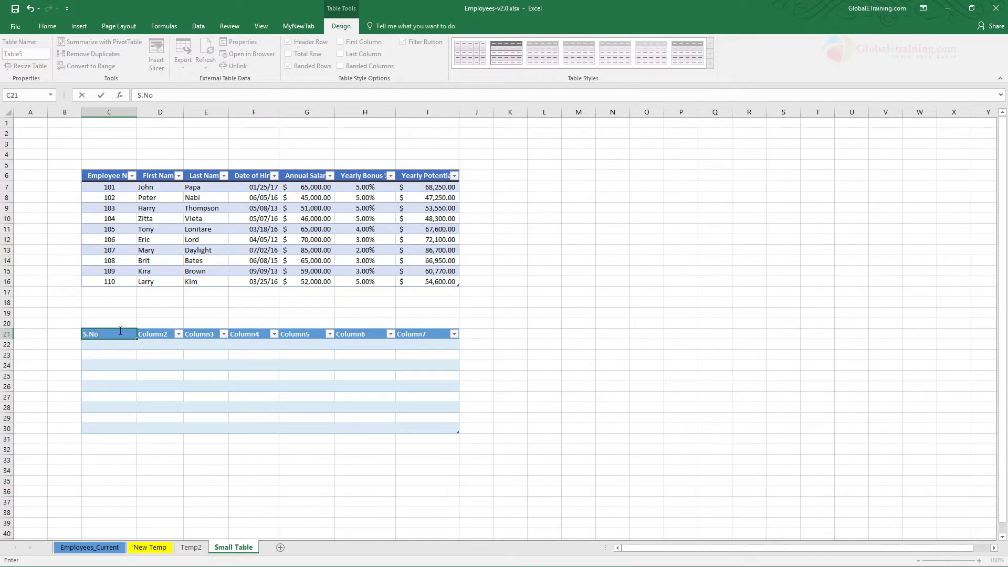
click(139, 376)
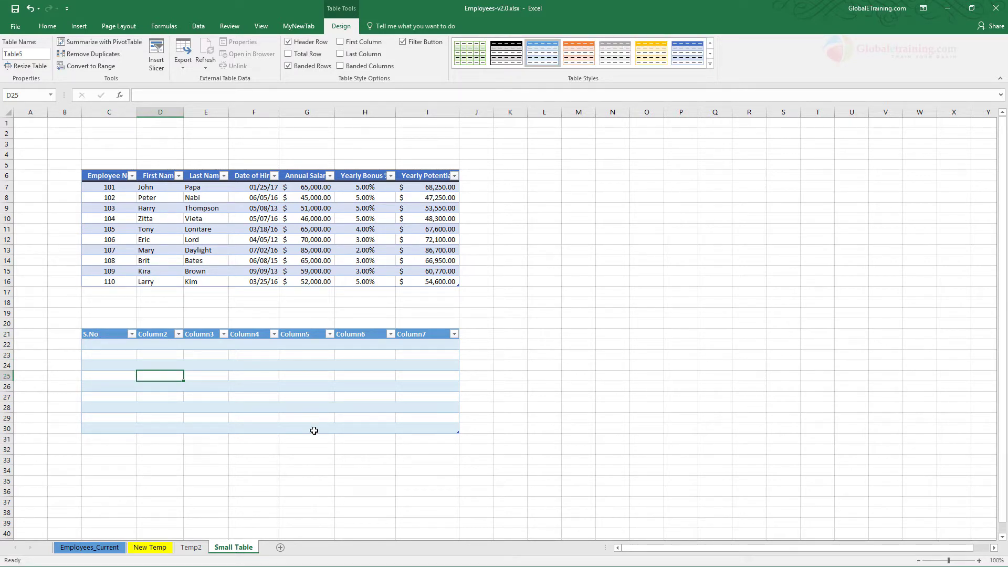
click(409, 421)
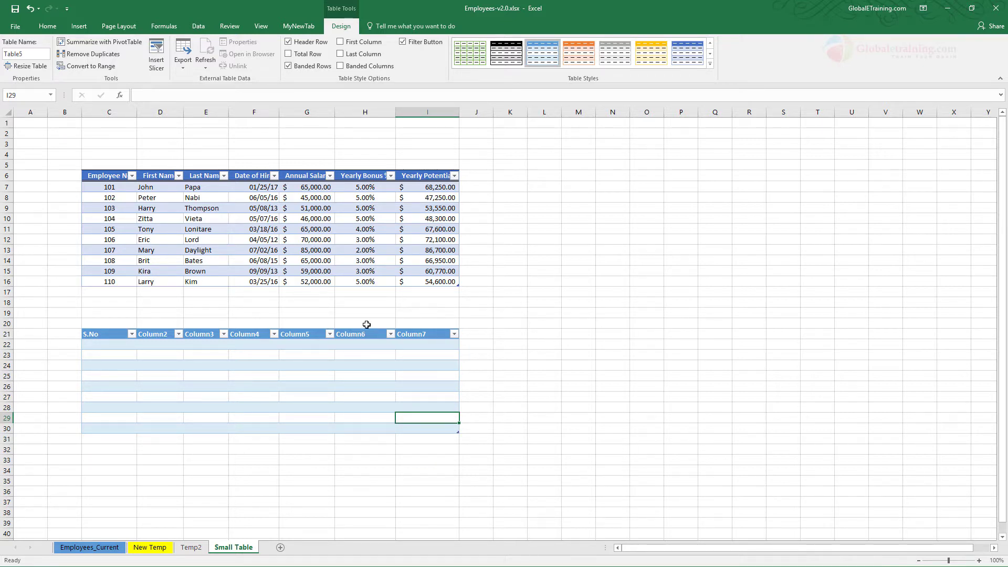
click(175, 27)
click(48, 26)
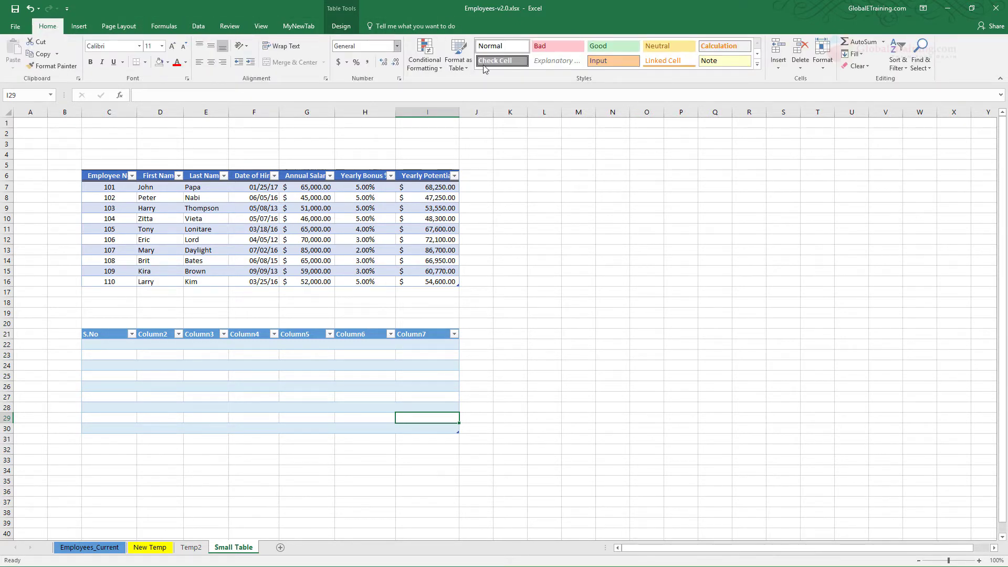
click(461, 66)
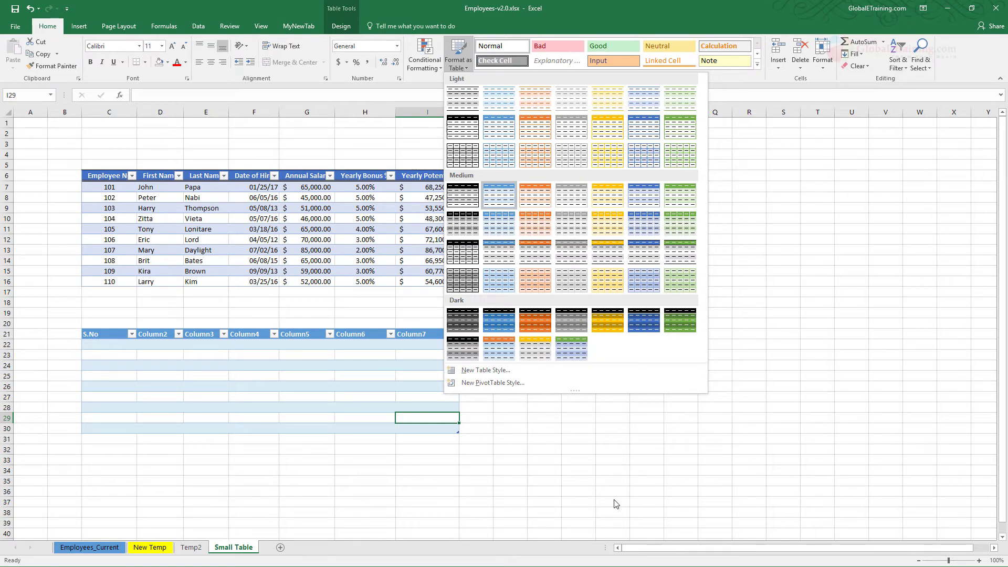
click(599, 480)
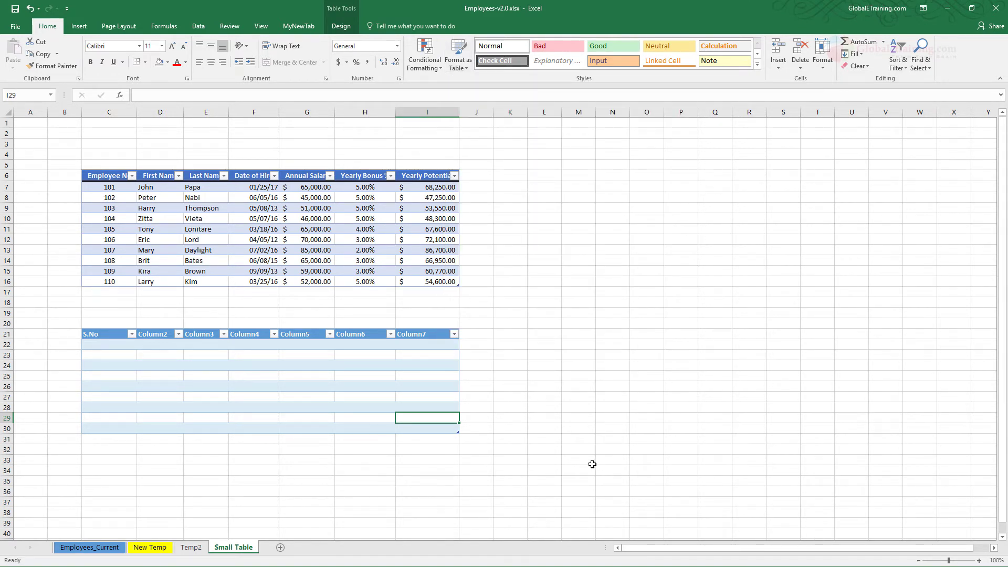
click(80, 29)
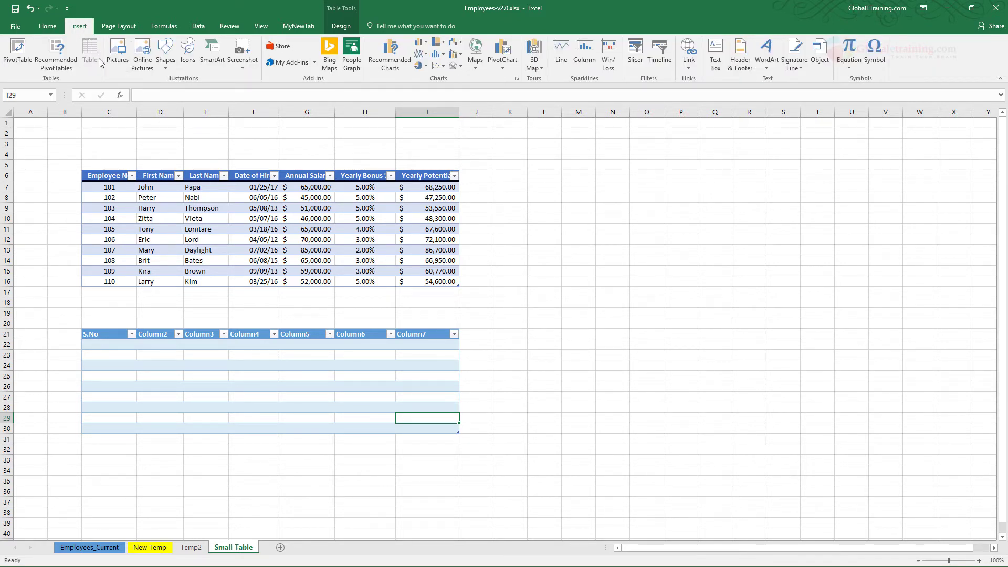